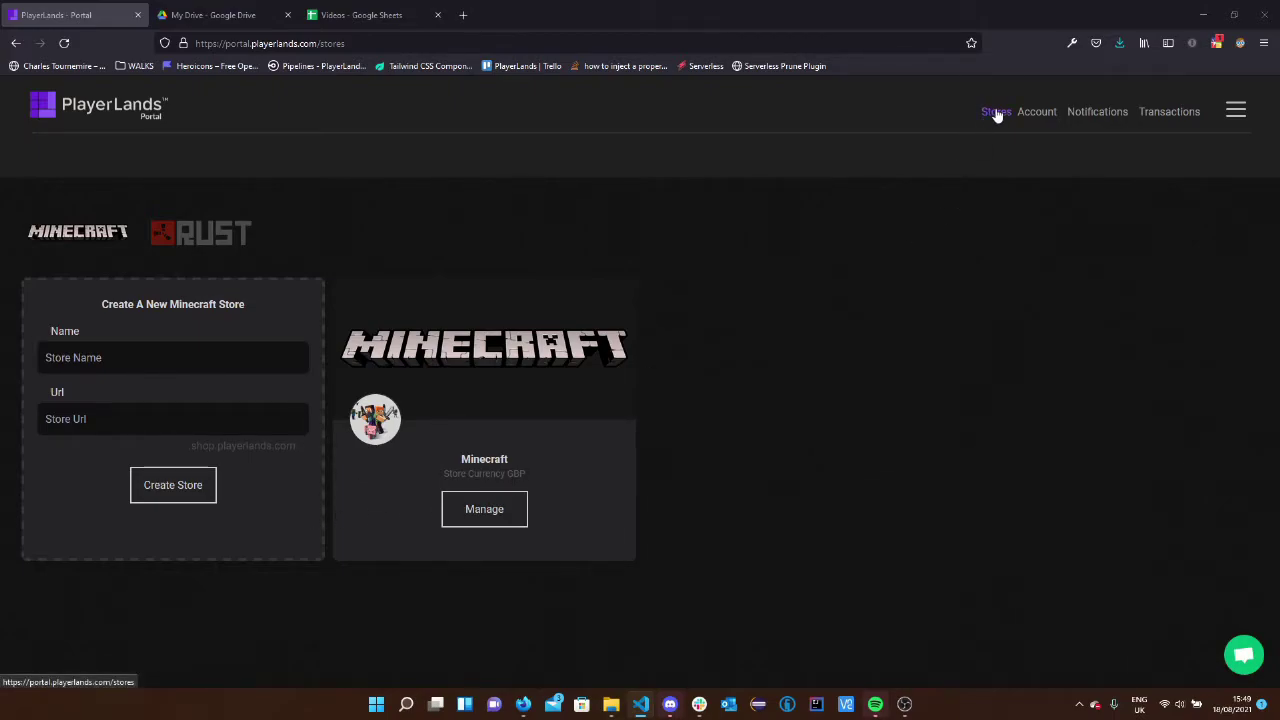
Step: Open the management page of the Minecraft store from its store card
{"action": "left_click", "coordinate": [505, 508]}
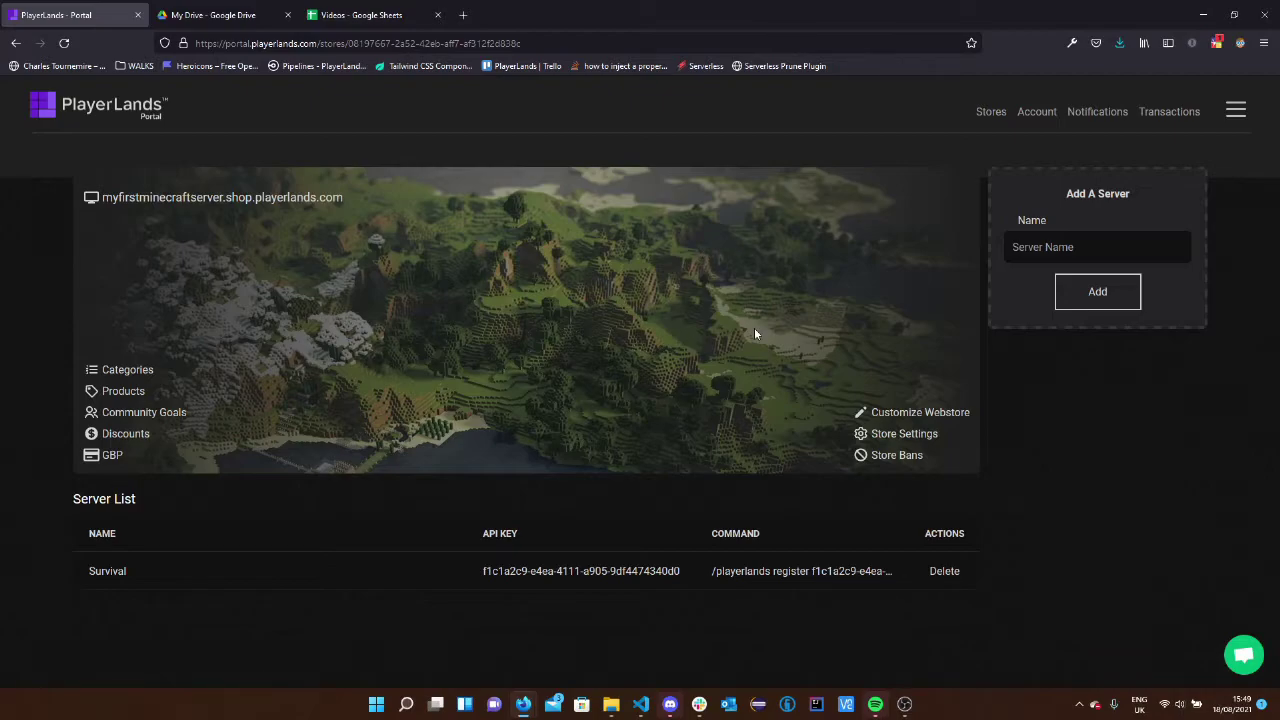
Step: Change the store currency from GBP to USD in Store Settings and save it
{"action": "left_click", "coordinate": [117, 458]}
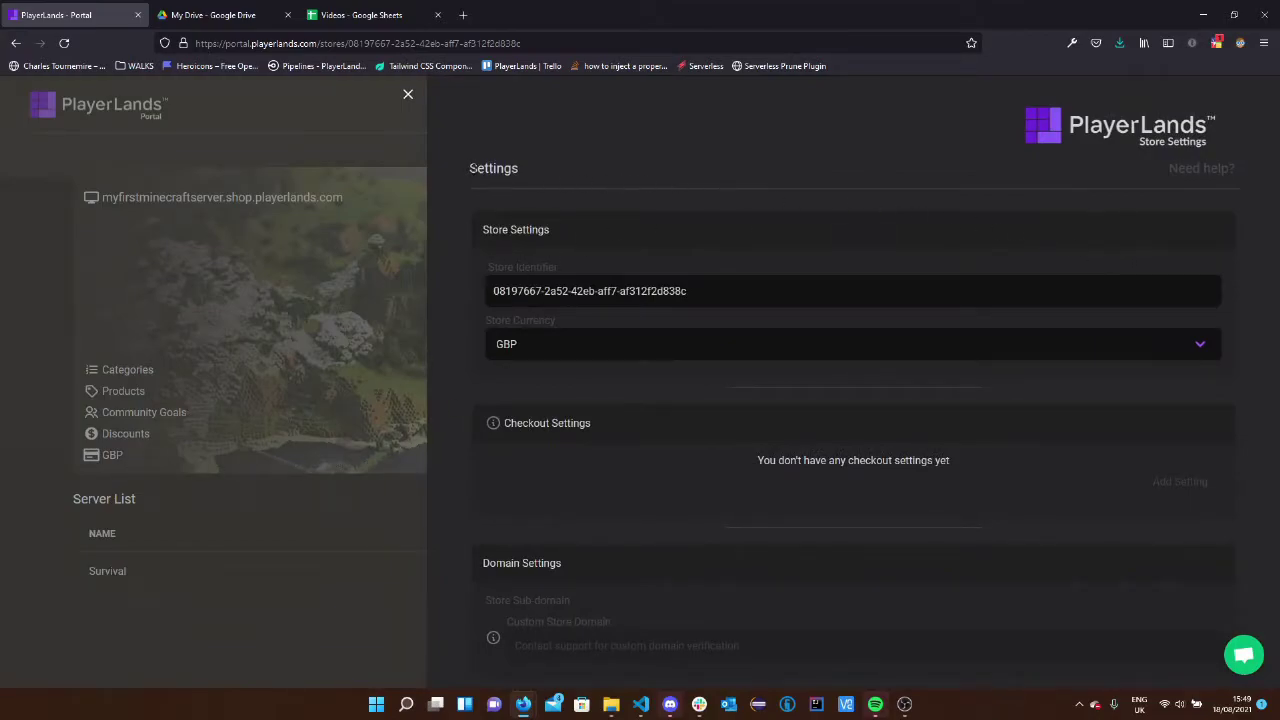
{"action": "left_click", "coordinate": [490, 300]}
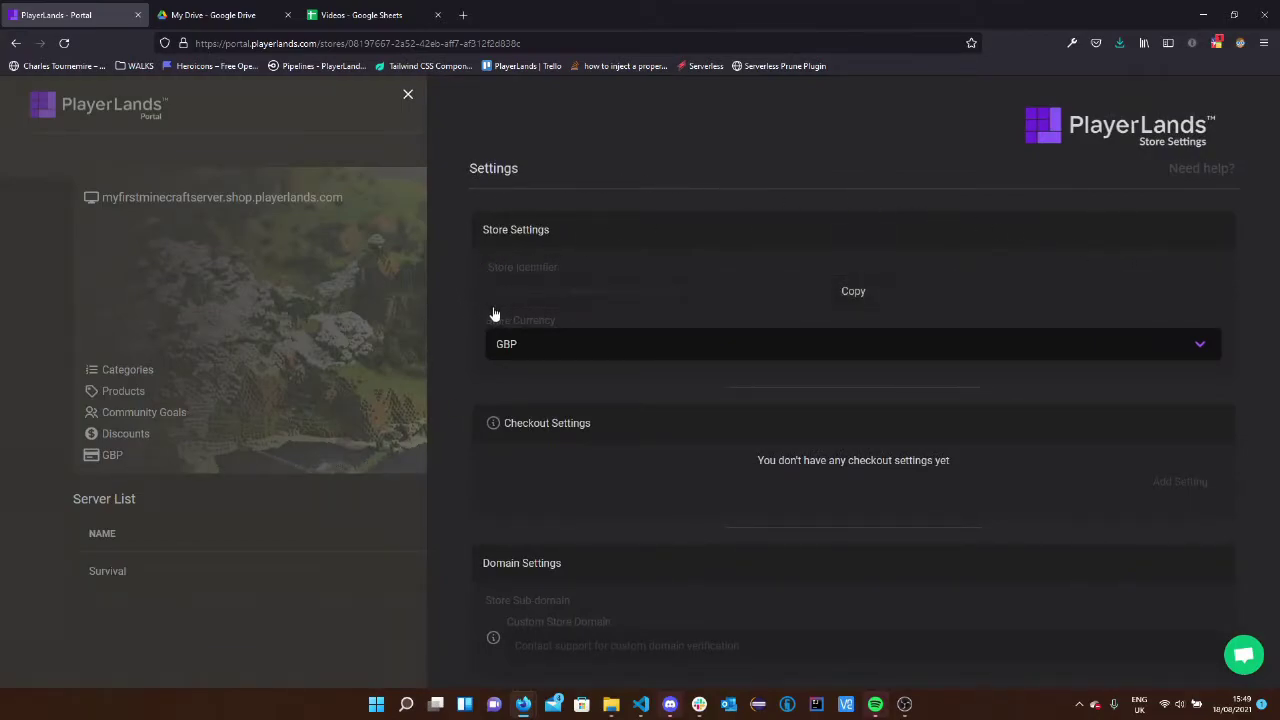
{"action": "left_click", "coordinate": [552, 350]}
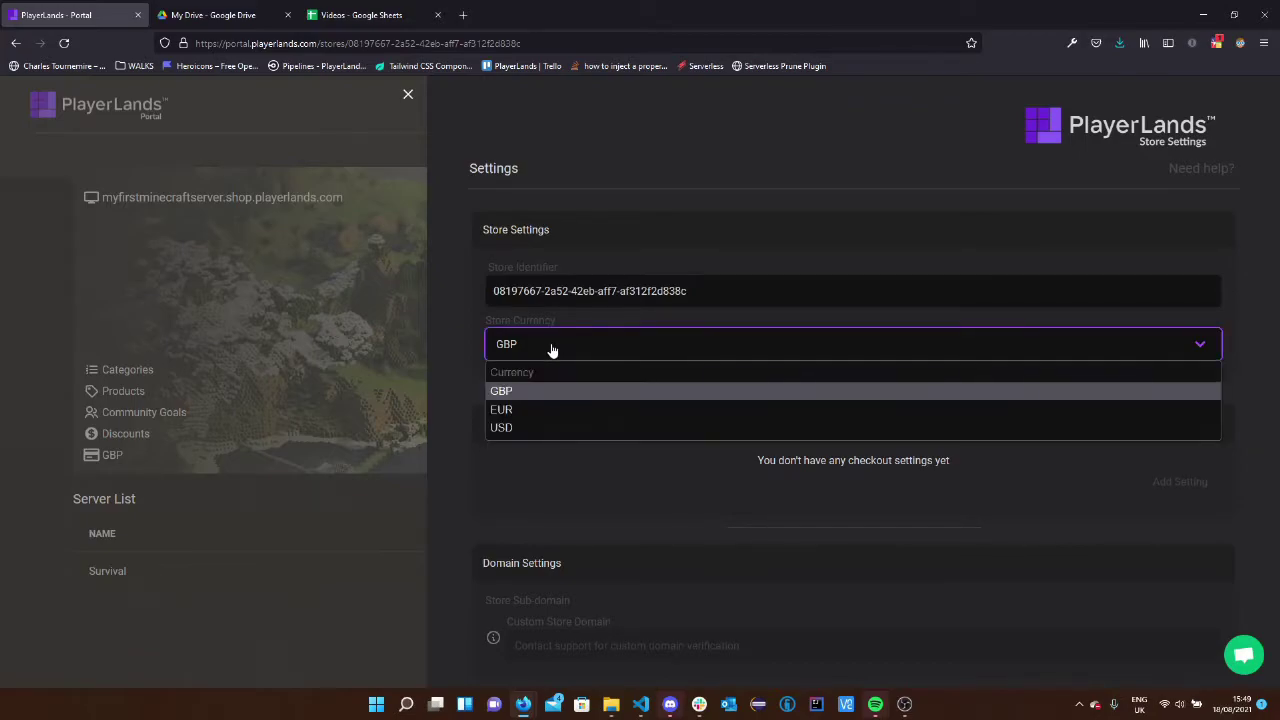
{"action": "left_click", "coordinate": [503, 428]}
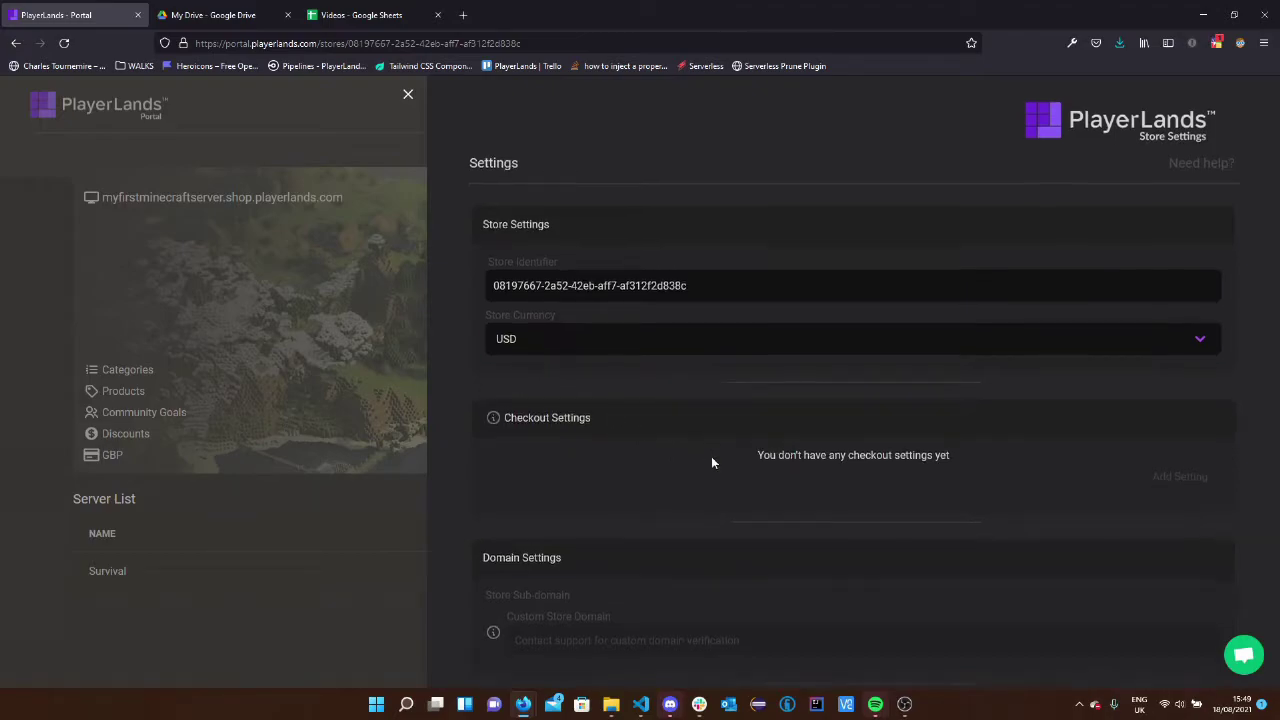
{"action": "scroll", "coordinate": [1085, 560], "scroll_direction": "down", "scroll_amount": 5}
{"action": "scroll", "coordinate": [1085, 560], "scroll_direction": "down", "scroll_amount": 3}
{"action": "left_click", "coordinate": [1188, 621]}
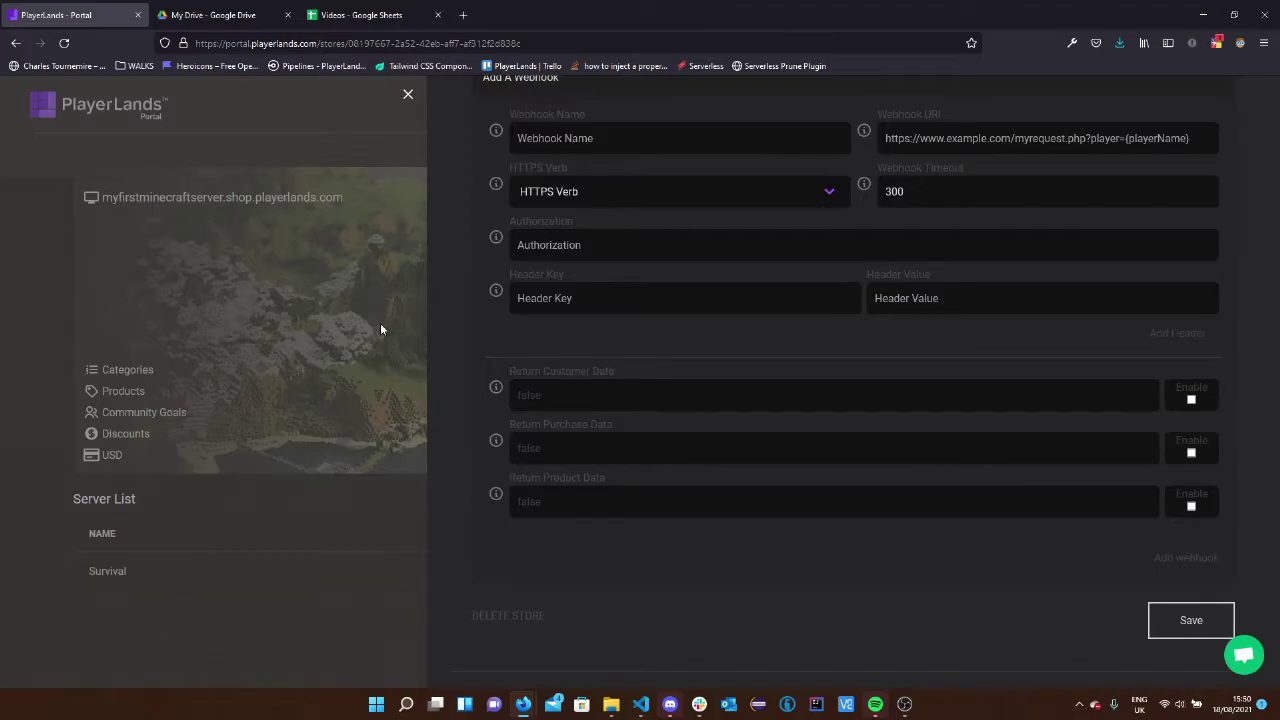
{"action": "left_click", "coordinate": [395, 329]}
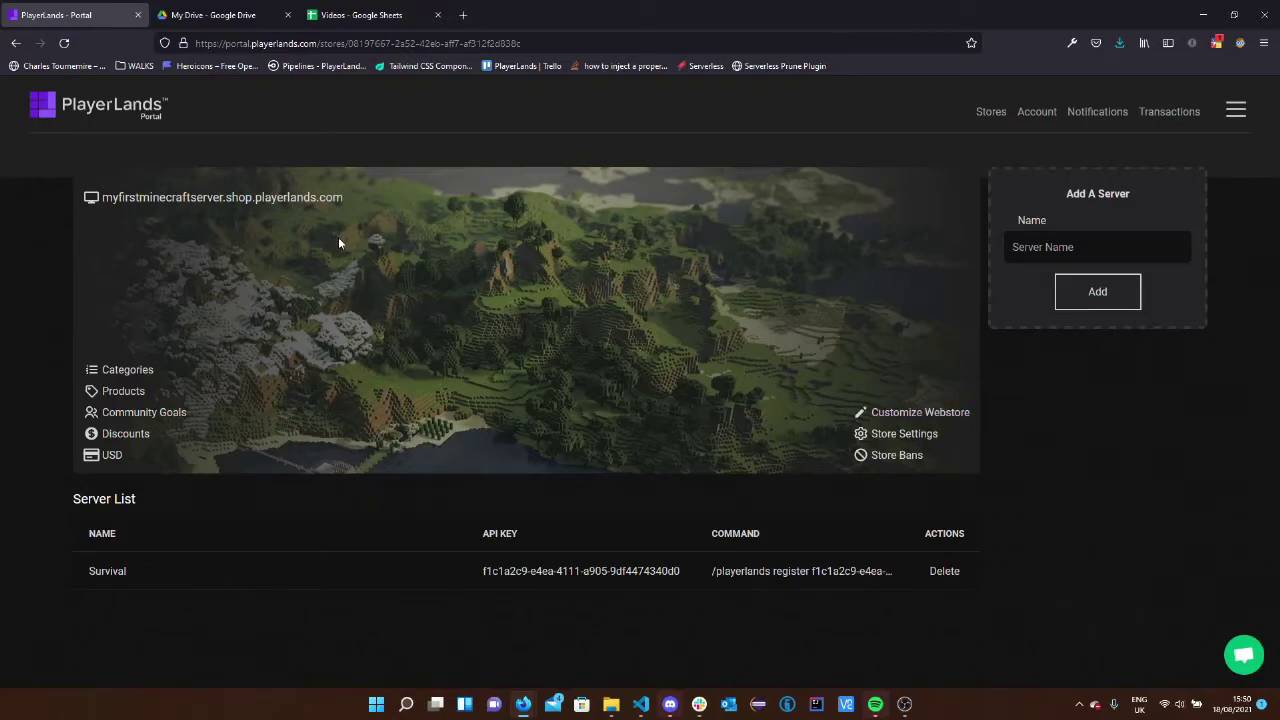
Step: Open the live webstore from the store URL in a new tab, then return to the portal
{"action": "left_click", "coordinate": [153, 203]}
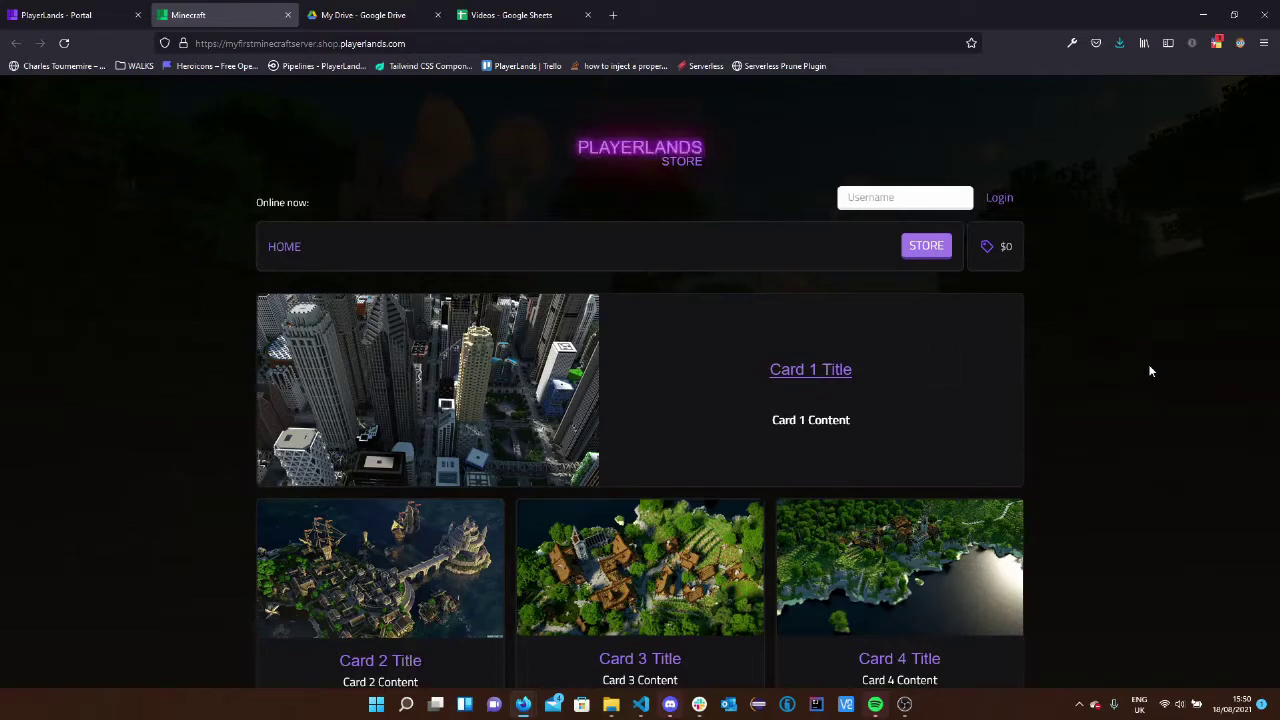
{"action": "left_click", "coordinate": [63, 8]}
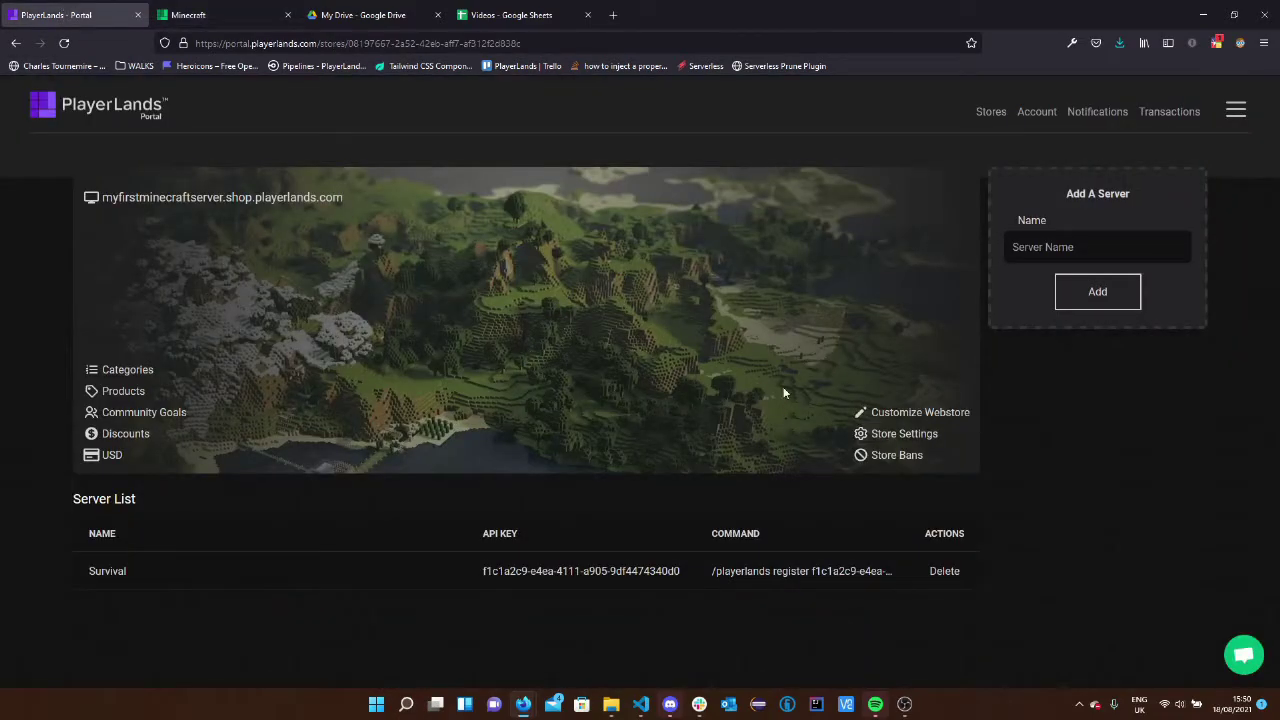
Step: Select the free PlayerLands Dusk template for the webstore, replacing Playerlands Dark
{"action": "left_click", "coordinate": [895, 413]}
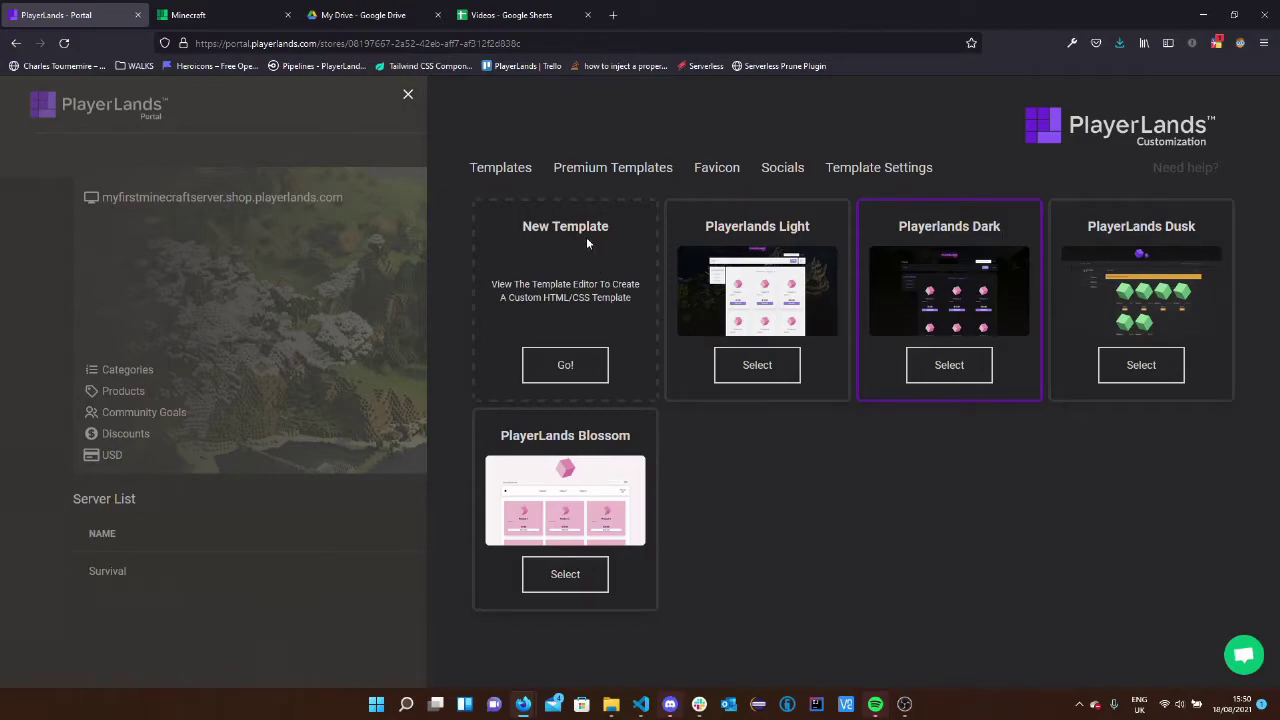
{"action": "left_click", "coordinate": [597, 175]}
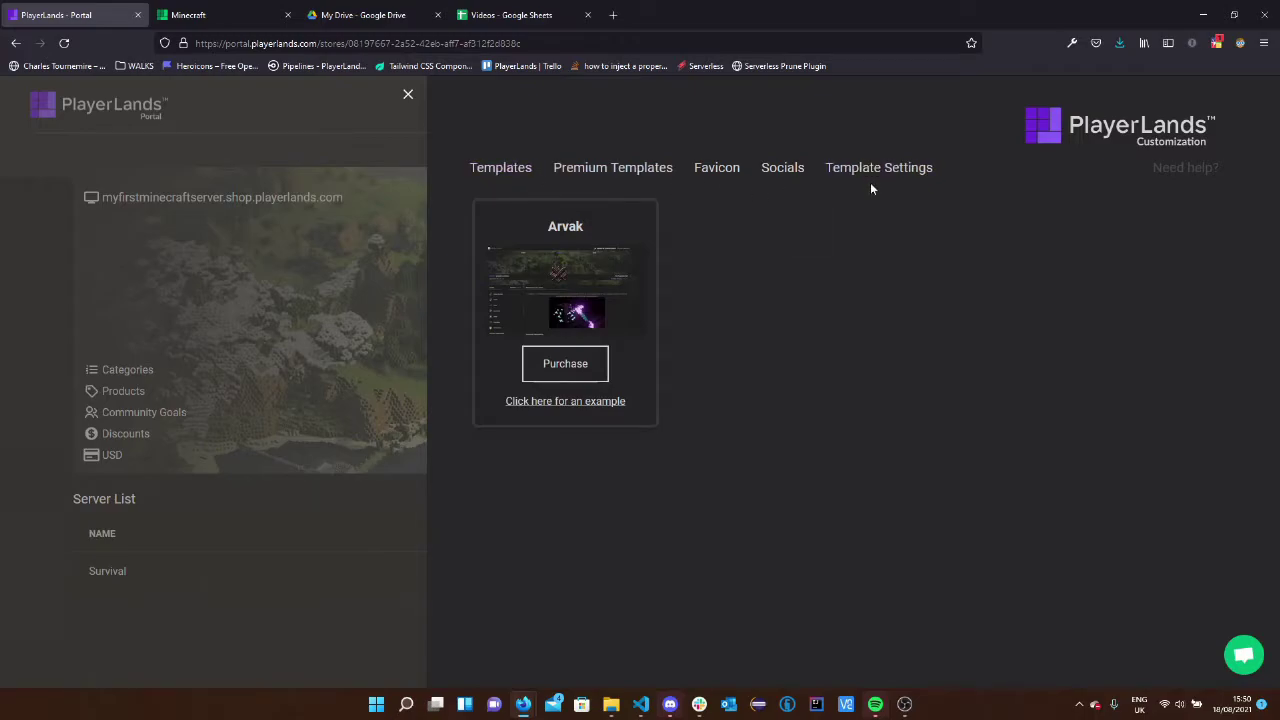
{"action": "left_click", "coordinate": [518, 172]}
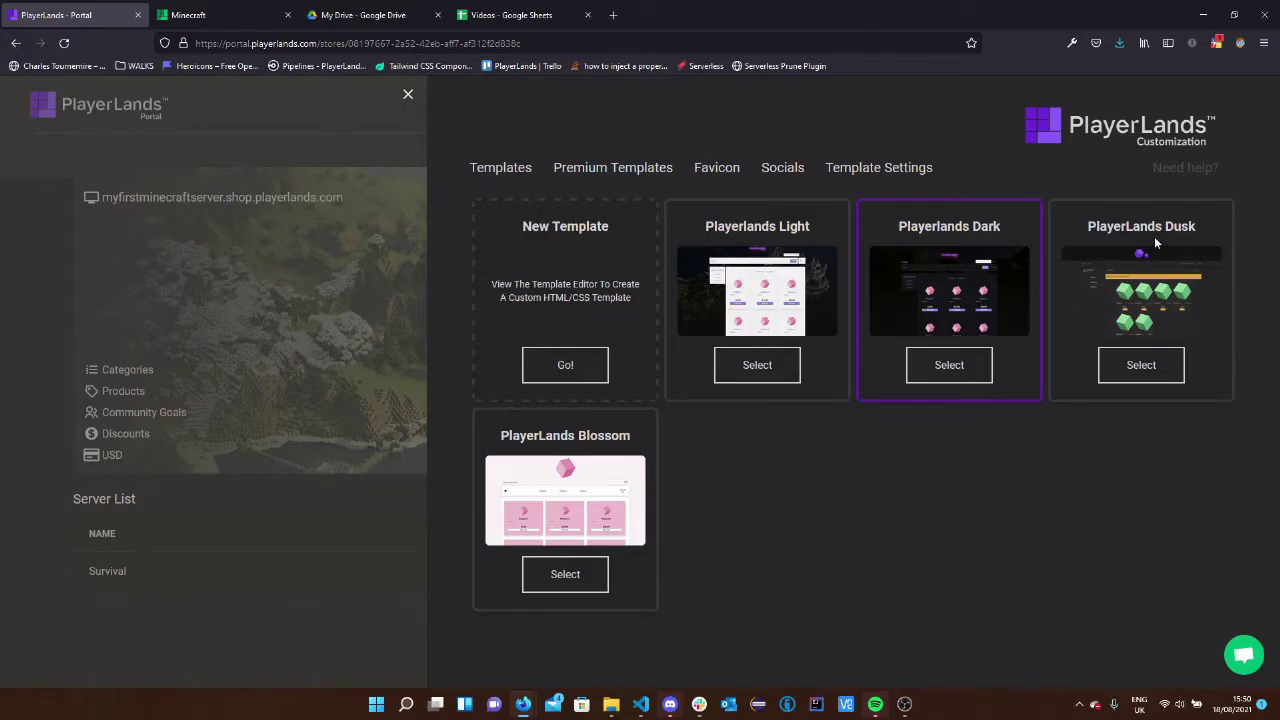
{"action": "left_click", "coordinate": [1154, 373]}
Step: Reload the live storefront with F5 to show the Dusk design
{"action": "left_click", "coordinate": [182, 15]}
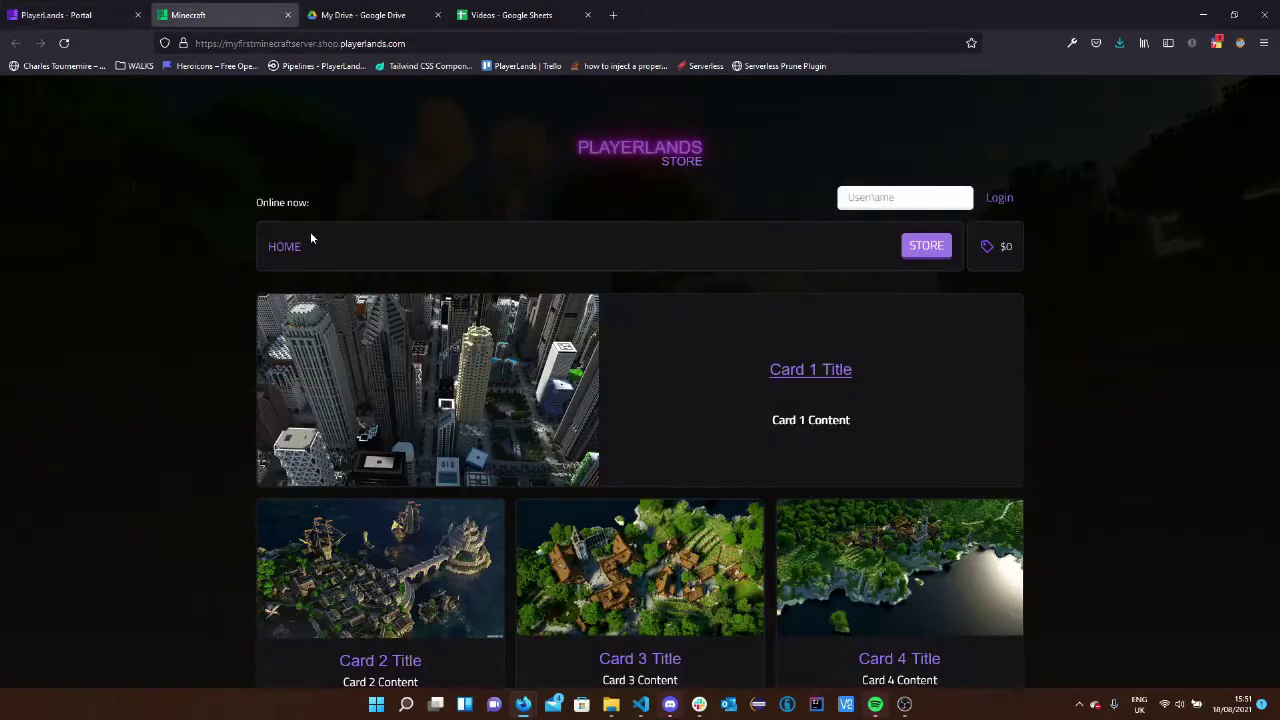
{"action": "key", "text": "F5"}
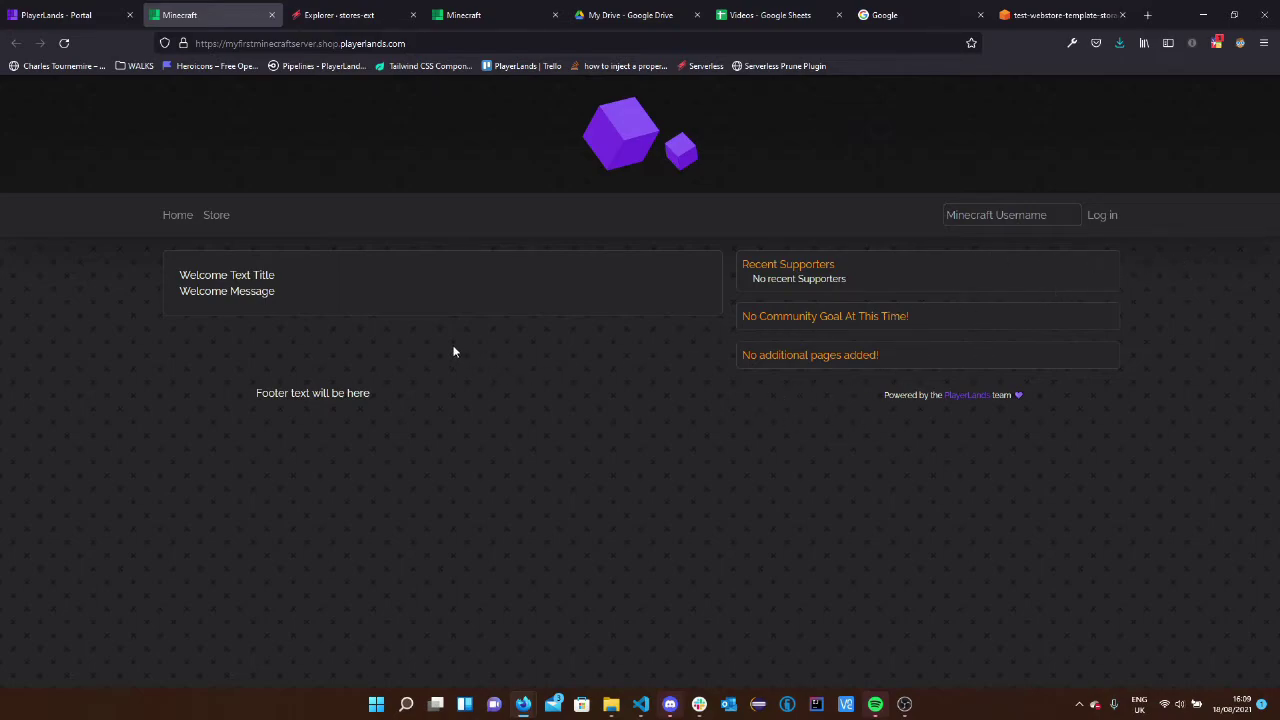
Step: Open the Dusk template's Template Settings form and find the Welcome Title field
{"action": "left_click", "coordinate": [56, 15]}
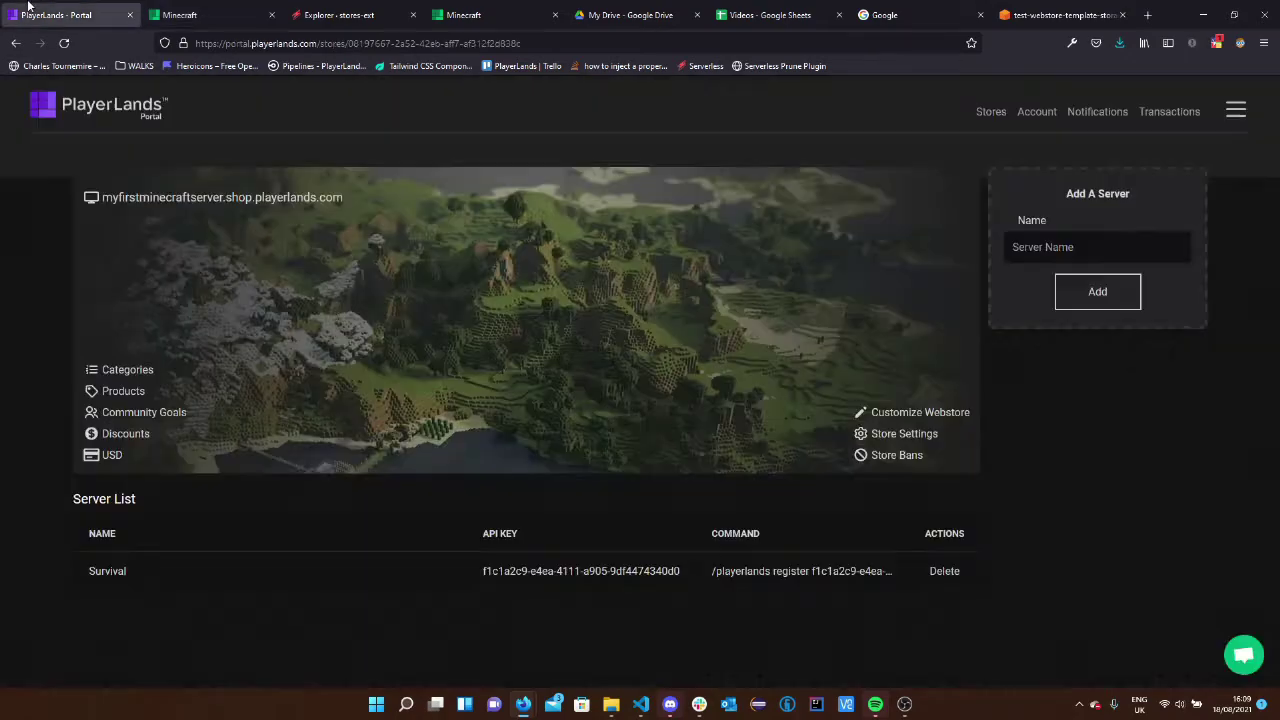
{"action": "left_click", "coordinate": [909, 414]}
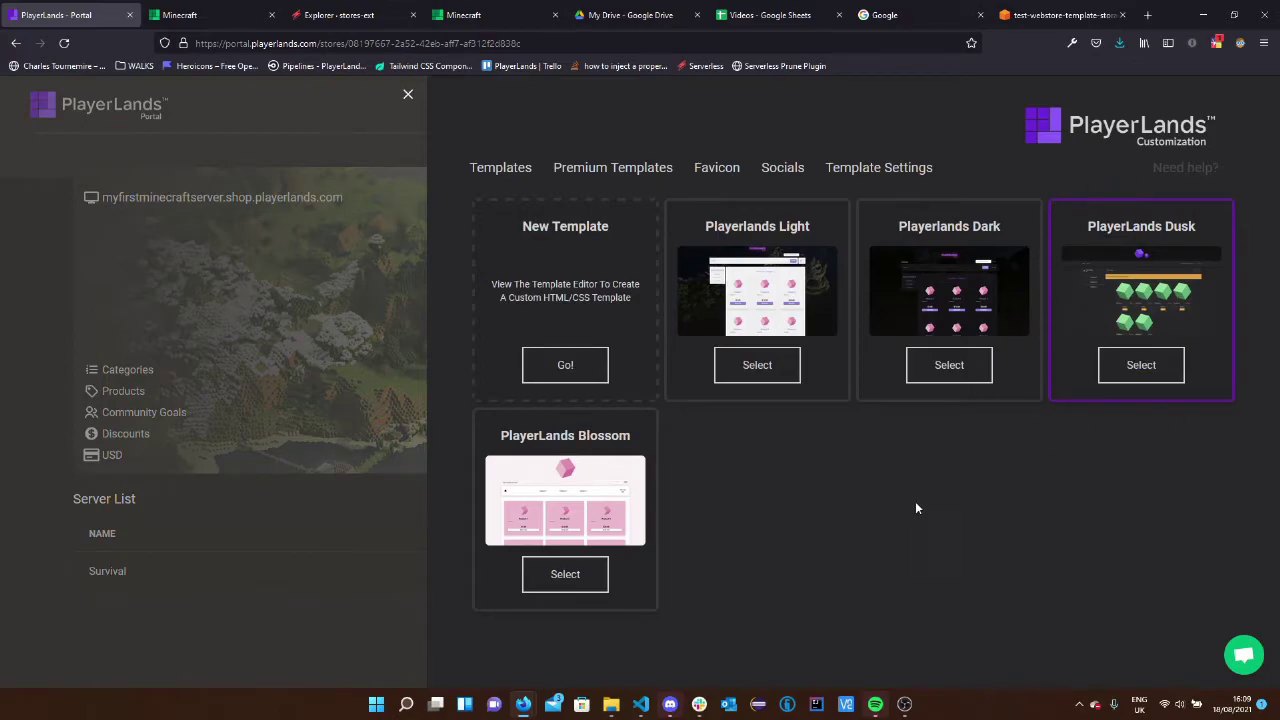
{"action": "left_click", "coordinate": [882, 170]}
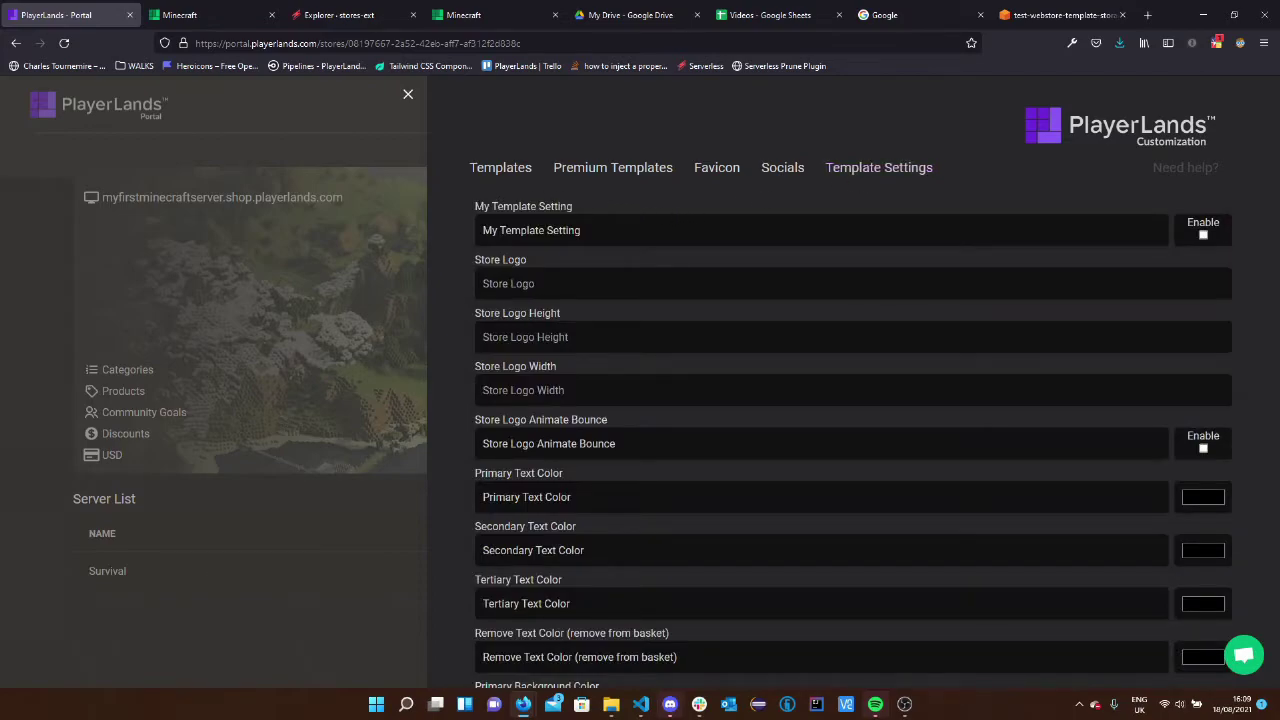
{"action": "scroll", "coordinate": [610, 303], "scroll_direction": "down", "scroll_amount": 3}
{"action": "scroll", "coordinate": [610, 303], "scroll_direction": "up", "scroll_amount": 1}
{"action": "scroll", "coordinate": [620, 330], "scroll_direction": "down", "scroll_amount": 10}
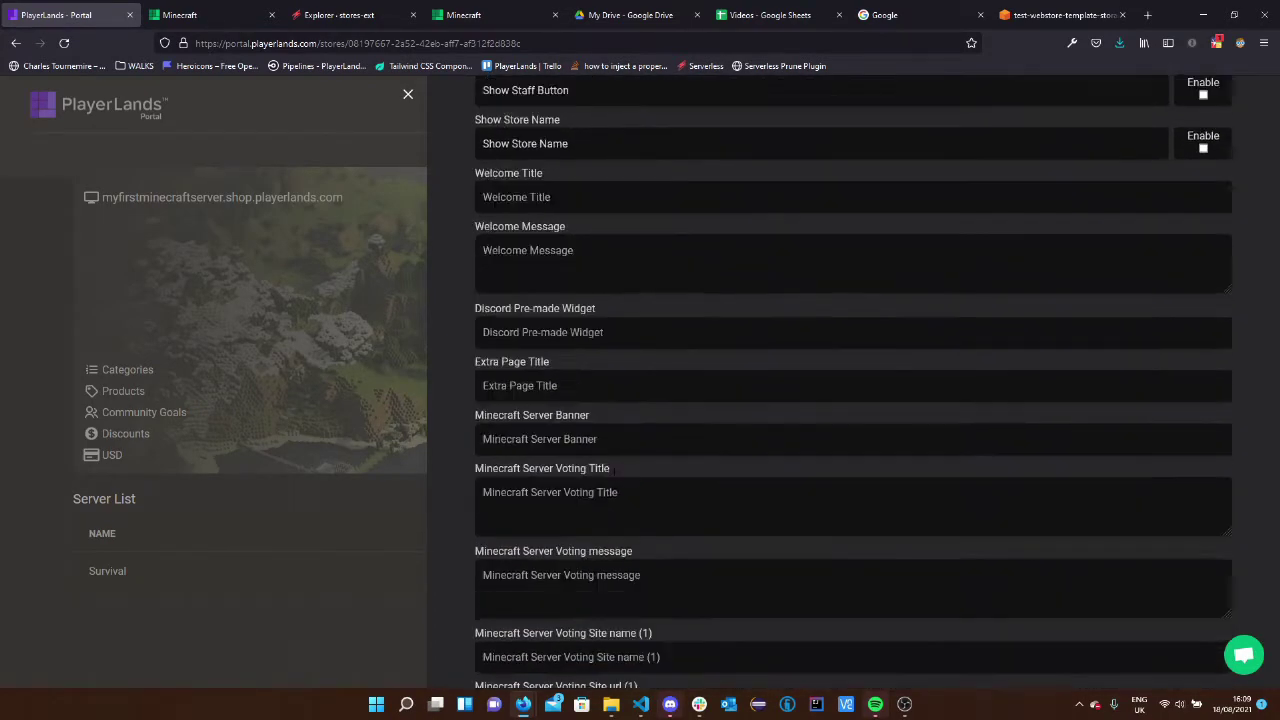
{"action": "scroll", "coordinate": [460, 240], "scroll_direction": "down", "scroll_amount": 15}
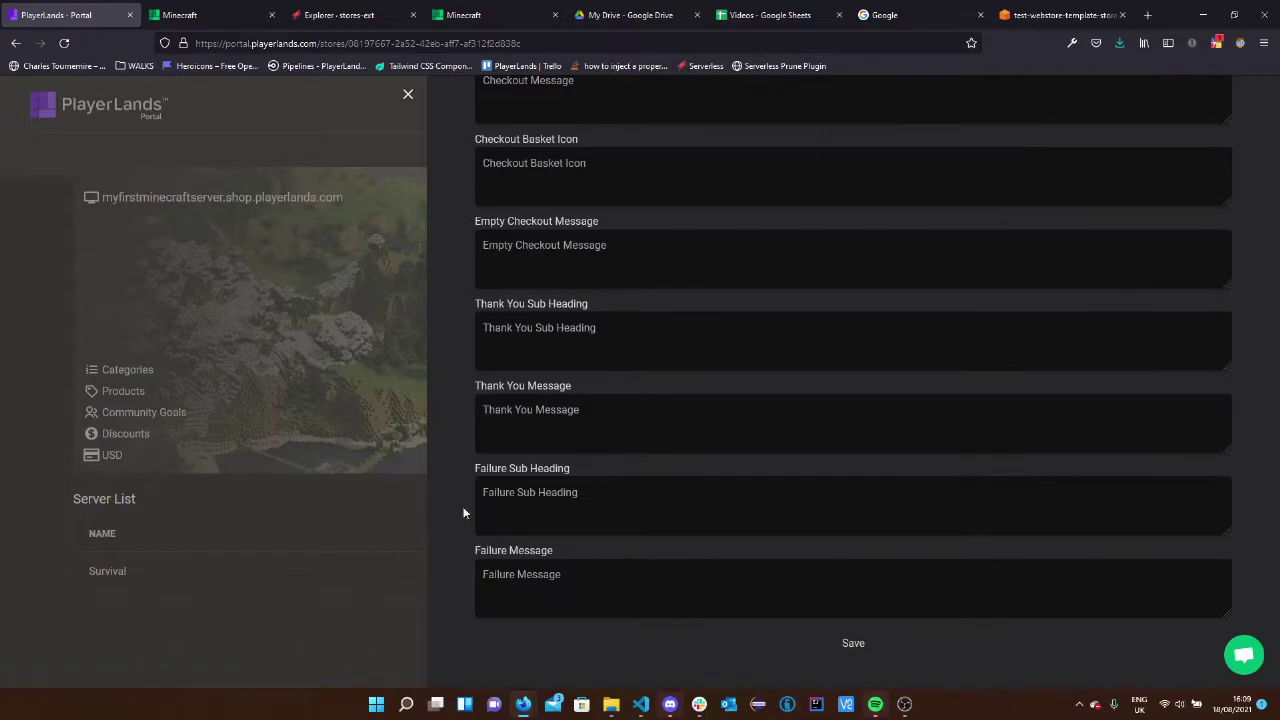
{"action": "scroll", "coordinate": [463, 513], "scroll_direction": "up", "scroll_amount": 10}
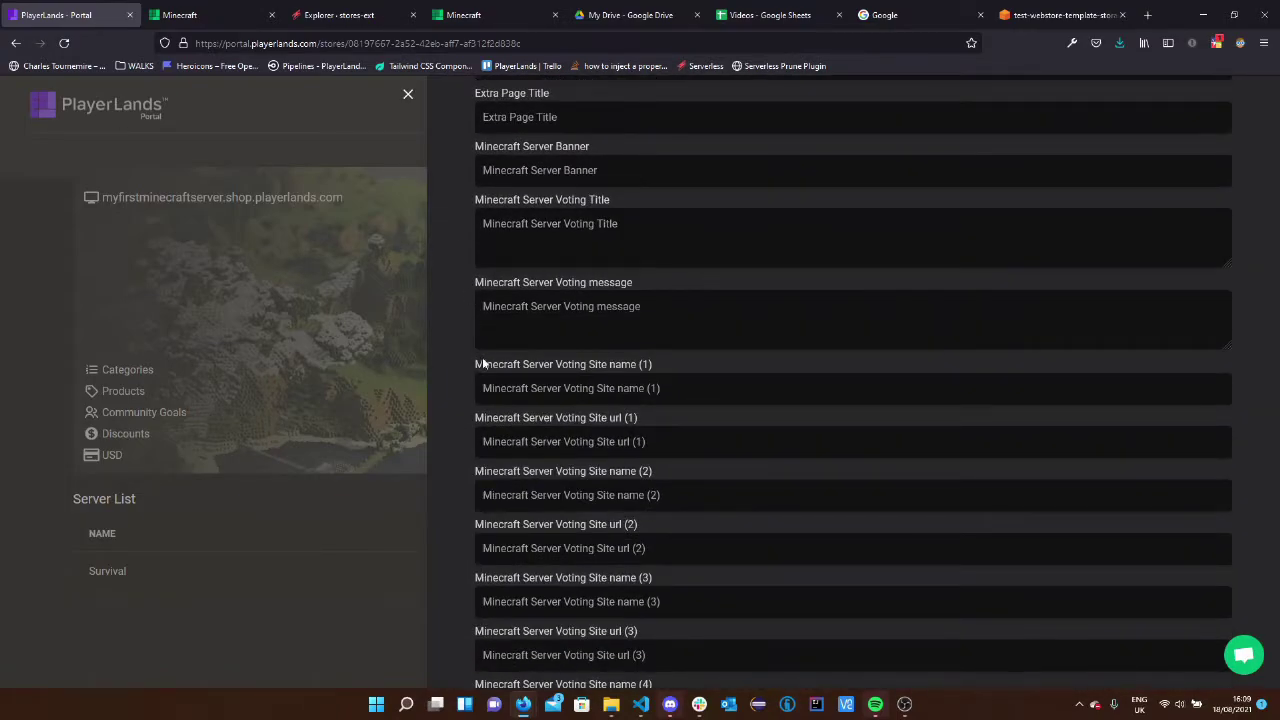
{"action": "scroll", "coordinate": [480, 364], "scroll_direction": "up", "scroll_amount": 1}
{"action": "scroll", "coordinate": [490, 350], "scroll_direction": "up", "scroll_amount": 1}
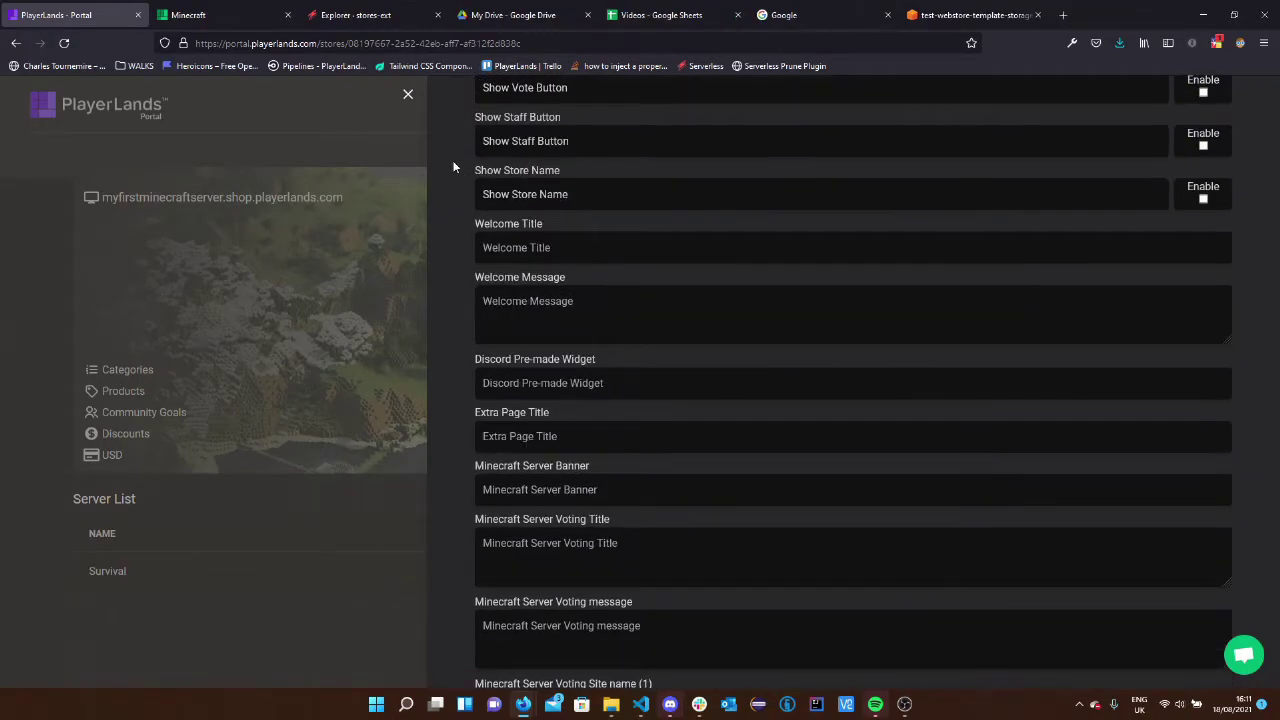
Step: Save Welcome Title 'Welcome to the store!' and message 'welcome to the store we hope you have a good time!'
{"action": "left_click", "coordinate": [490, 247]}
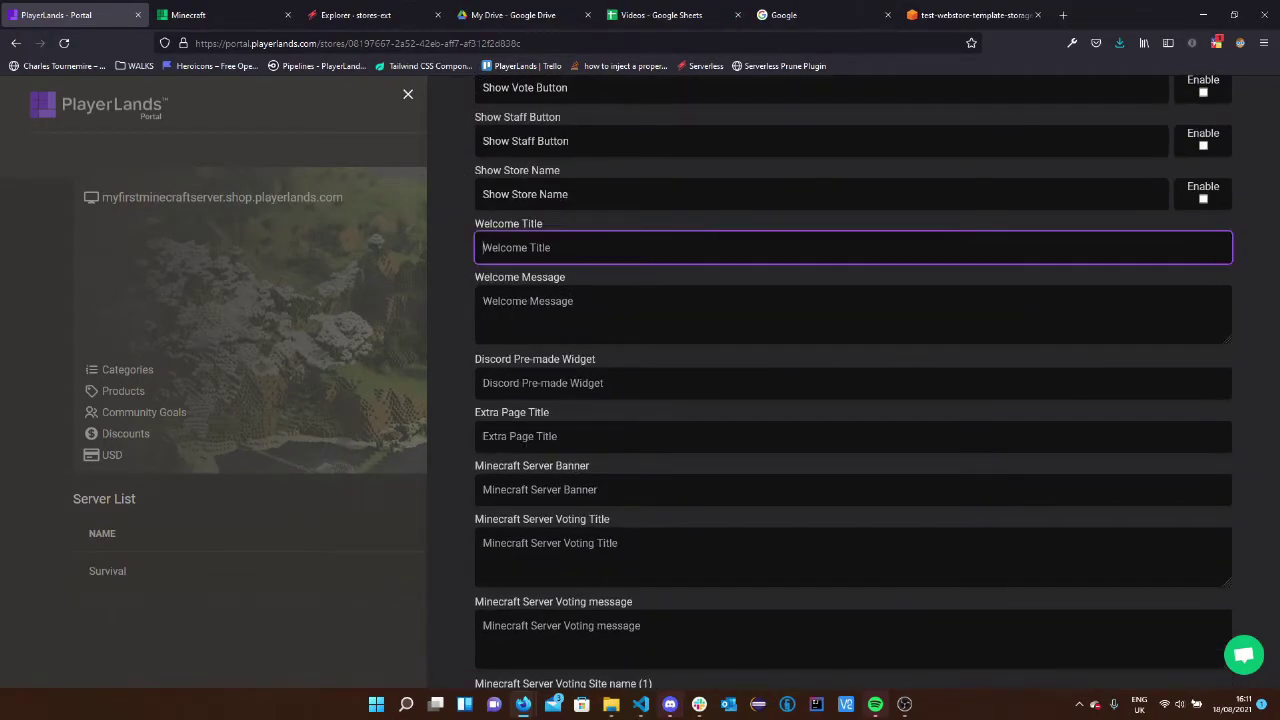
{"action": "type", "text": "Welcome to the store!"}
{"action": "key", "text": "Tab"}
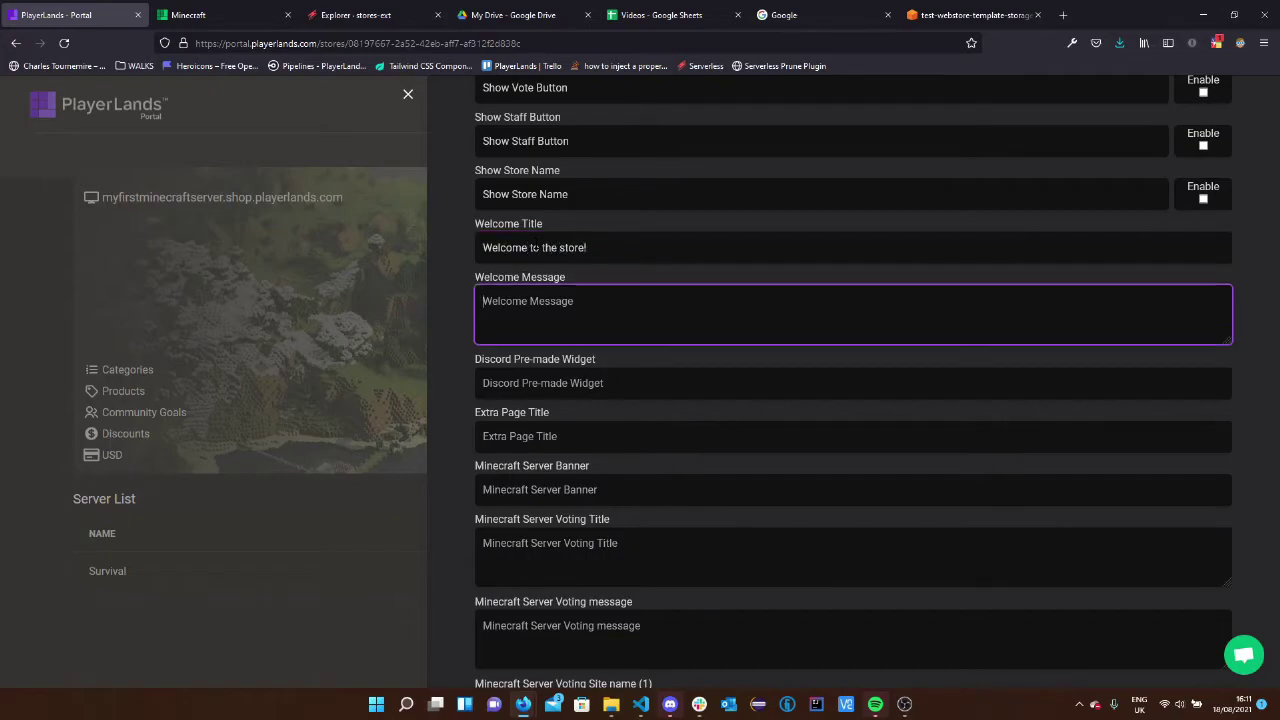
{"action": "type", "text": "welcome to the store we hope yo"}
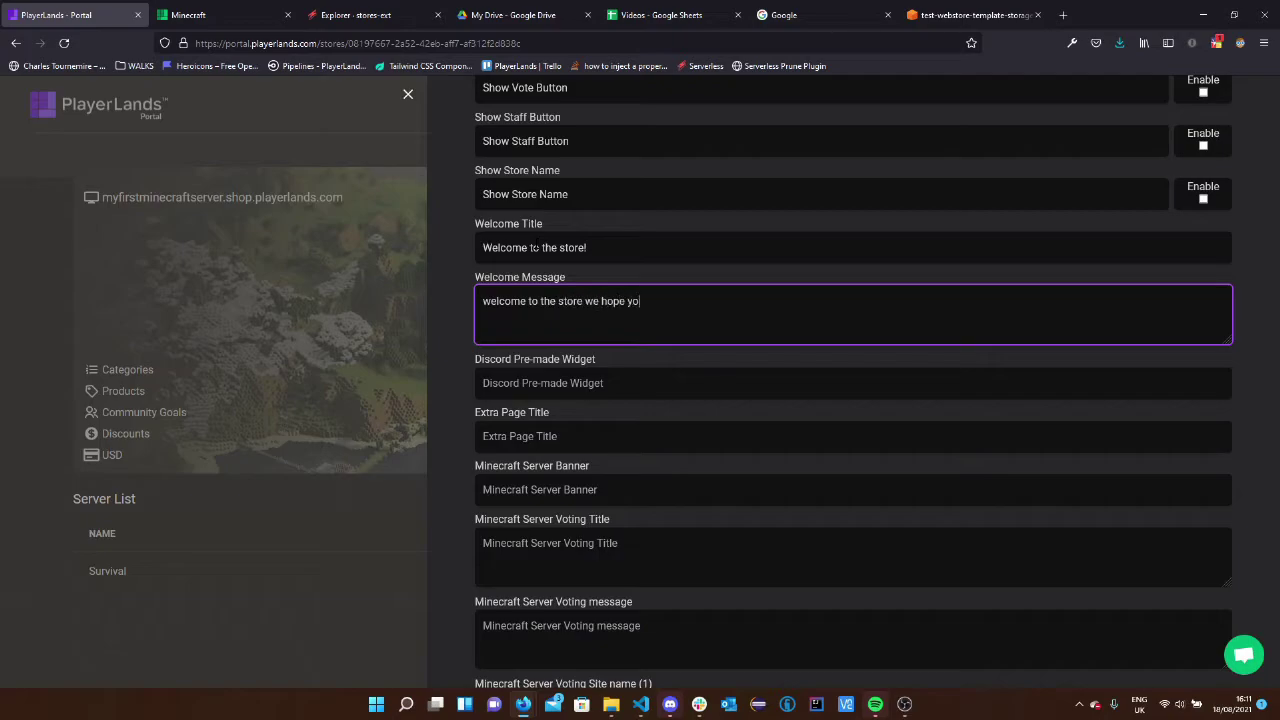
{"action": "type", "text": "u have a good time!"}
{"action": "middle_click", "coordinate": [1257, 263]}
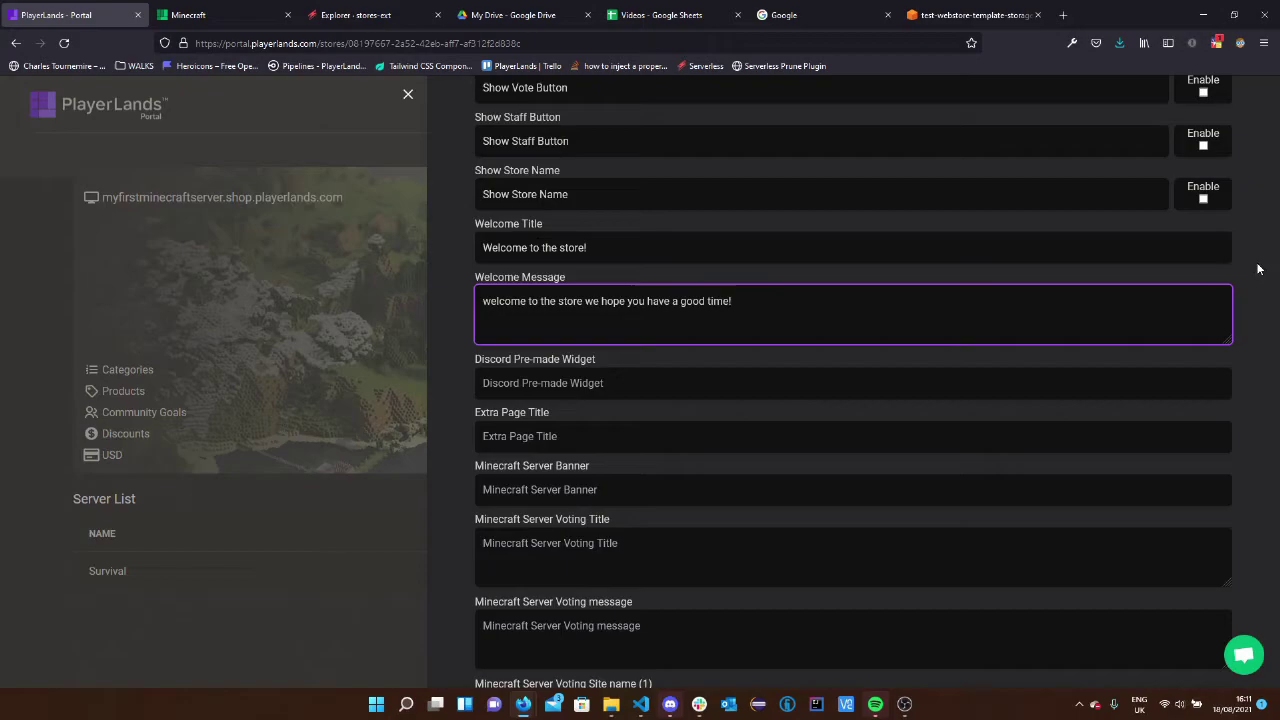
{"action": "left_click", "coordinate": [850, 644]}
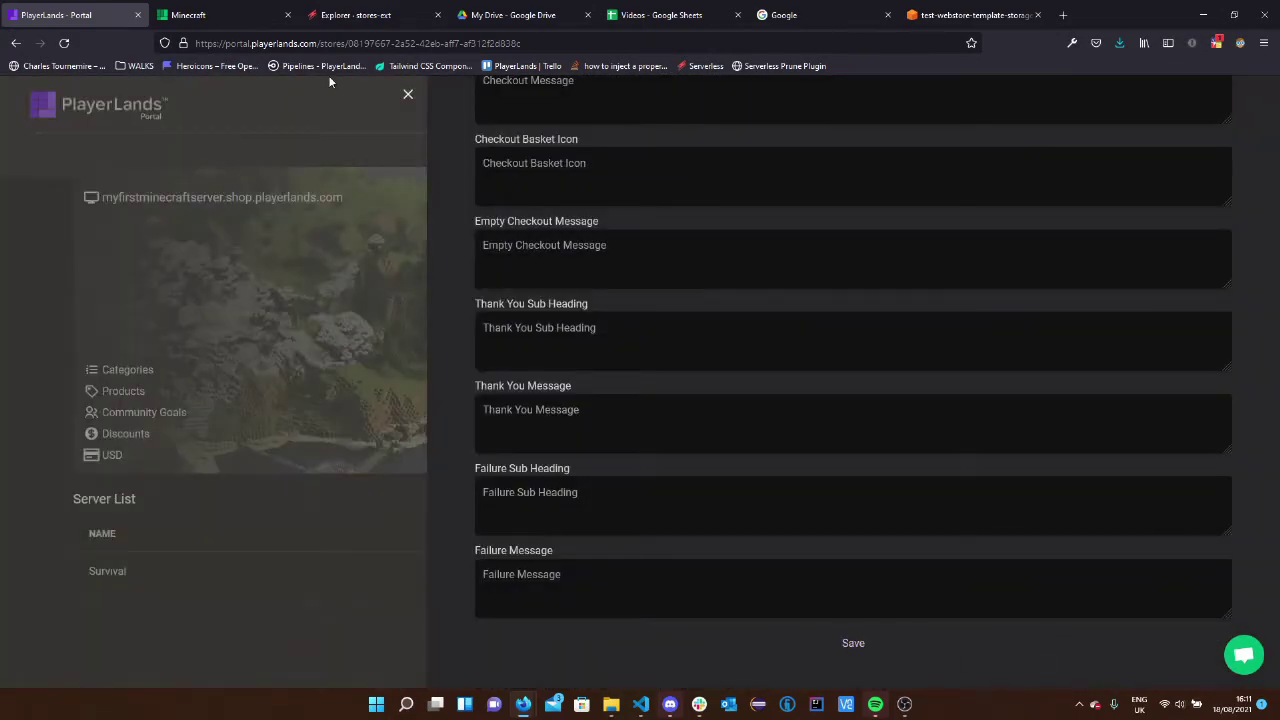
Step: Check on the live store that the new welcome title and message appear
{"action": "left_click", "coordinate": [222, 12]}
{"action": "left_click_drag", "start_coordinate": [179, 276], "coordinate": [290, 278]}
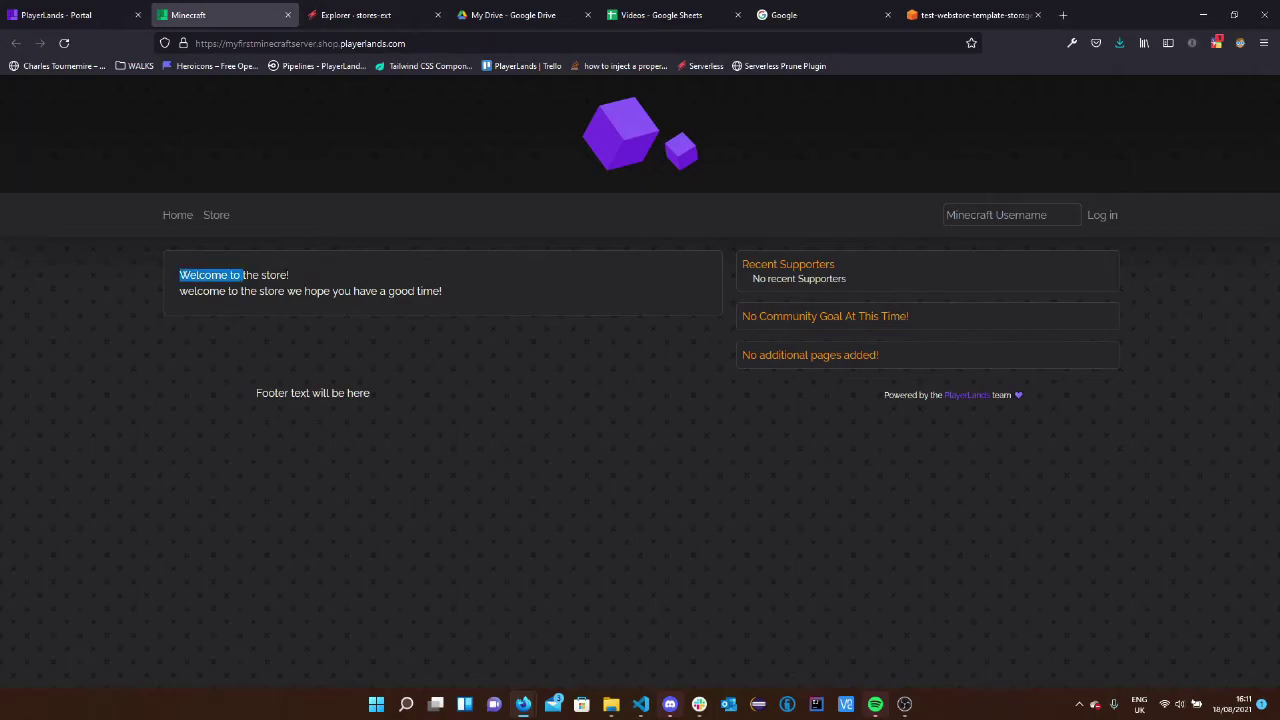
{"action": "left_click", "coordinate": [205, 292]}
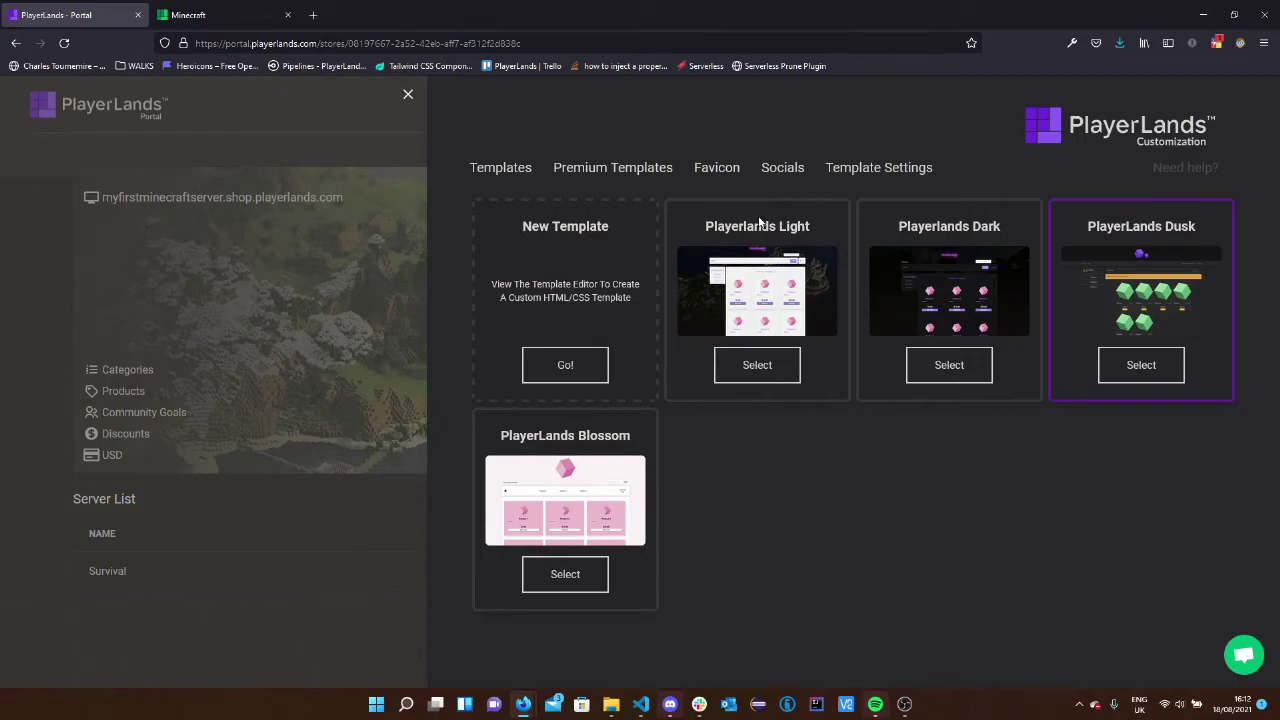
{"action": "left_click", "coordinate": [719, 172]}
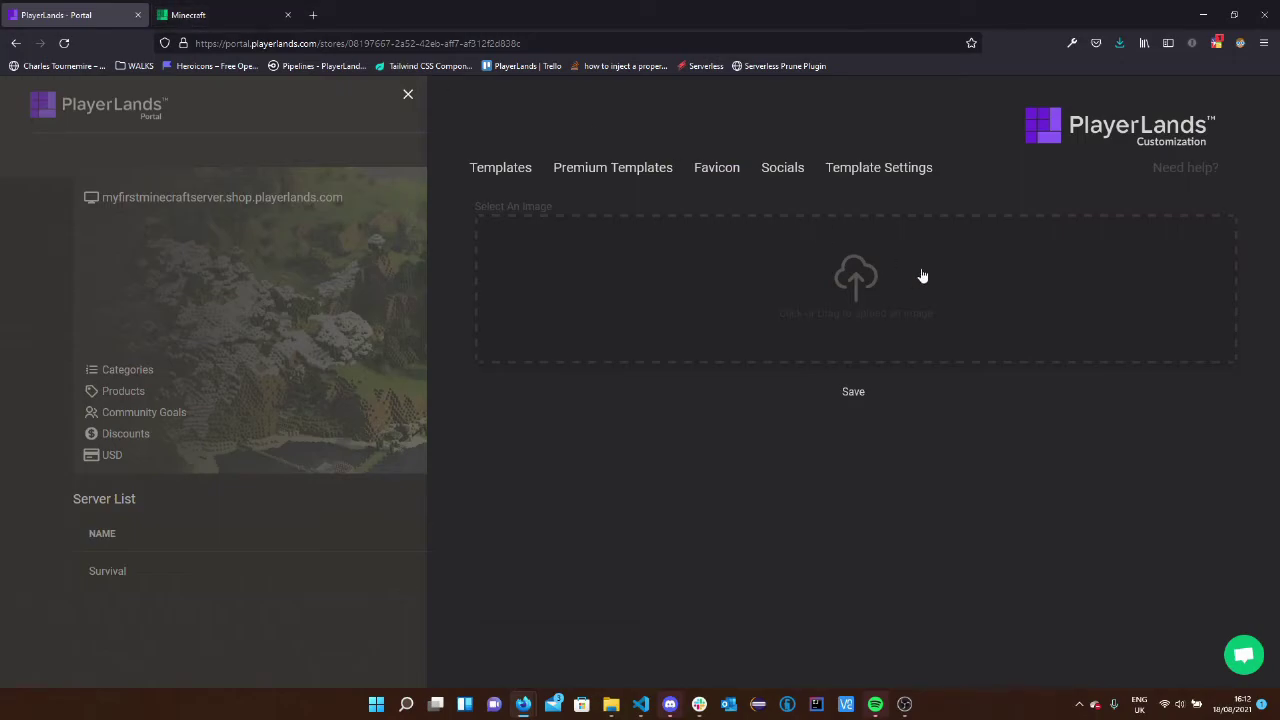
{"action": "left_click", "coordinate": [788, 170]}
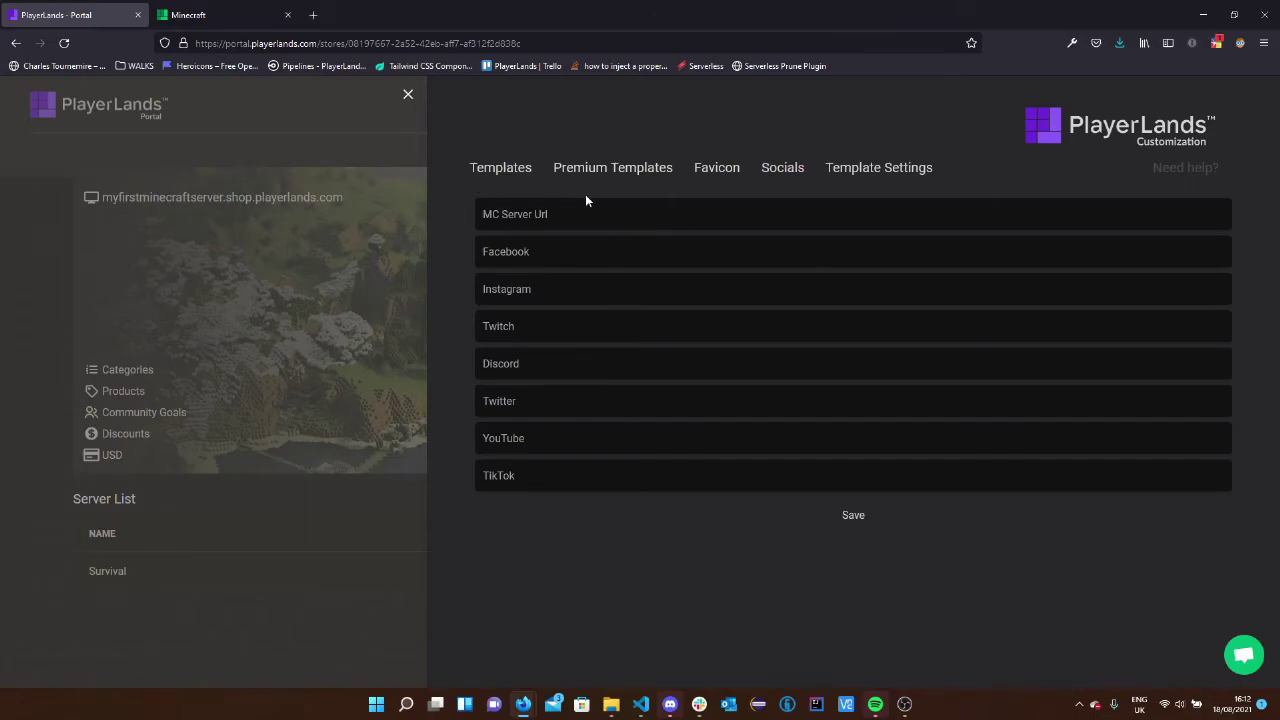
{"action": "left_click", "coordinate": [519, 174]}
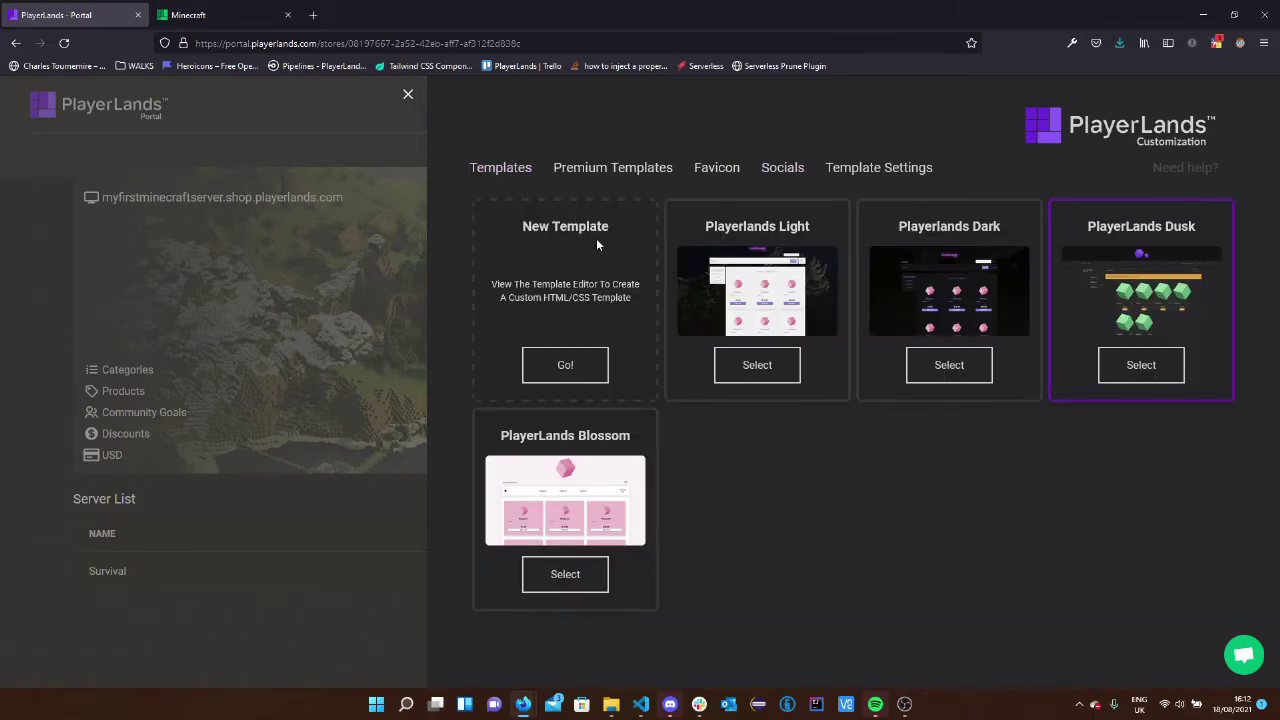